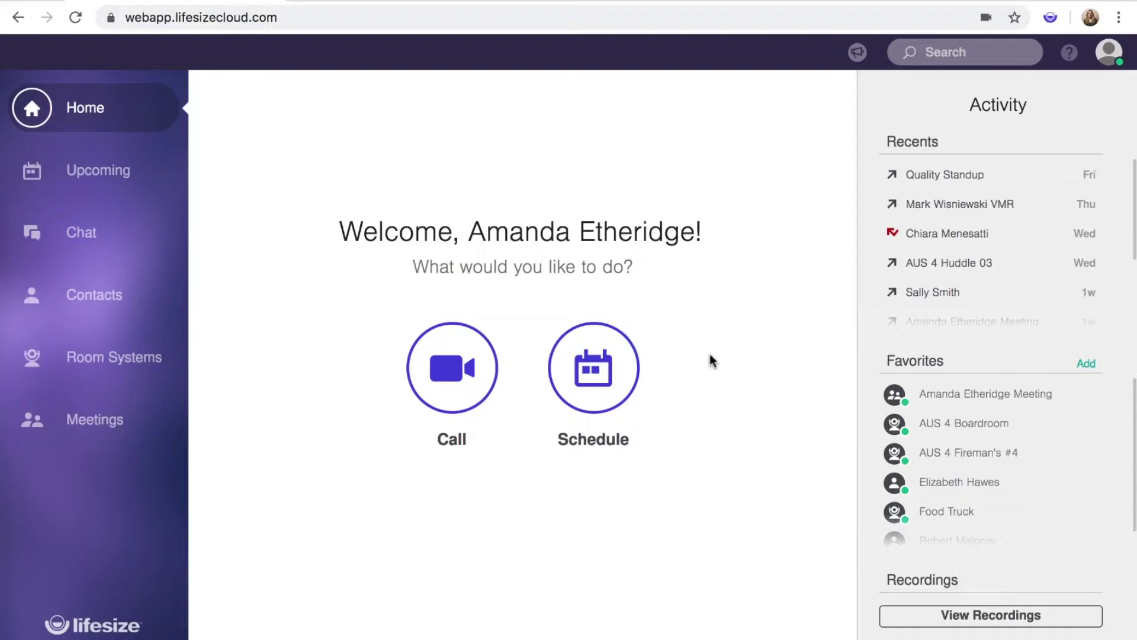
# - Browse the Contacts, Room Systems and Meetings lists, then view the CEO contact's details
pyautogui.click(94, 294)
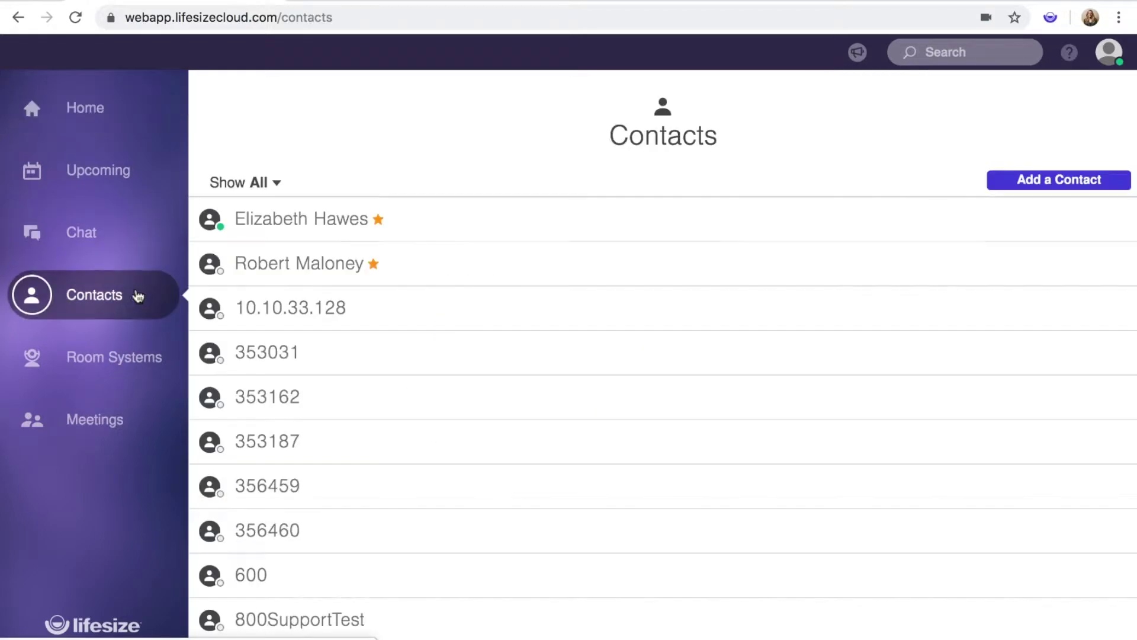
pyautogui.click(149, 356)
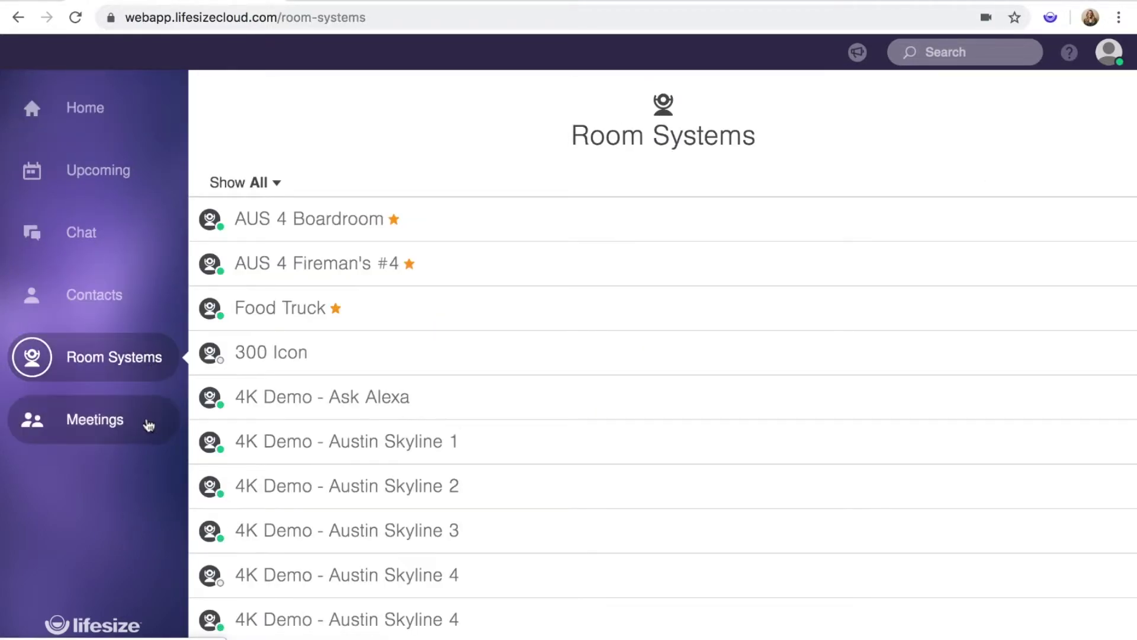
pyautogui.click(148, 422)
pyautogui.scroll(-1, 639, 431)
pyautogui.scroll(-4, 640, 432)
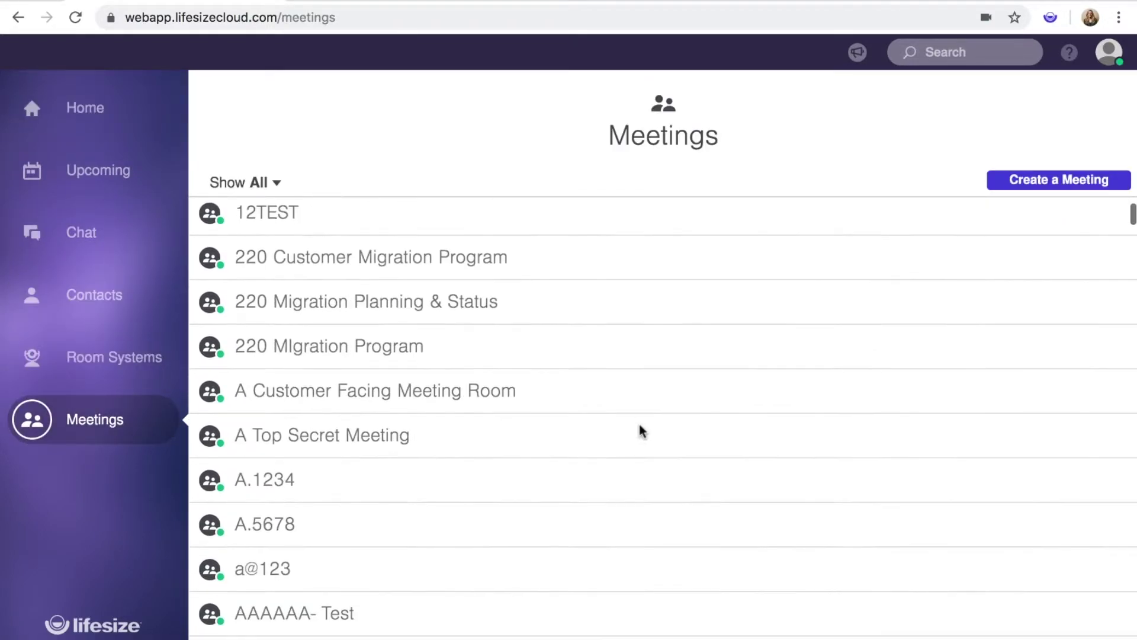
pyautogui.scroll(-1, 589, 397)
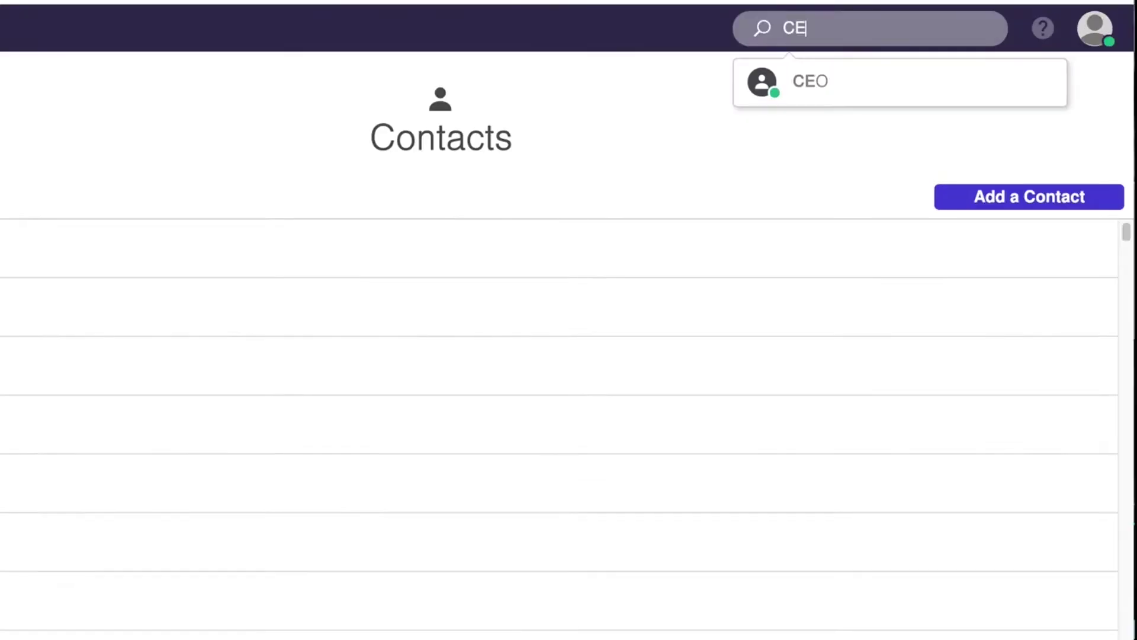
pyautogui.write('O')
pyautogui.click(823, 100)
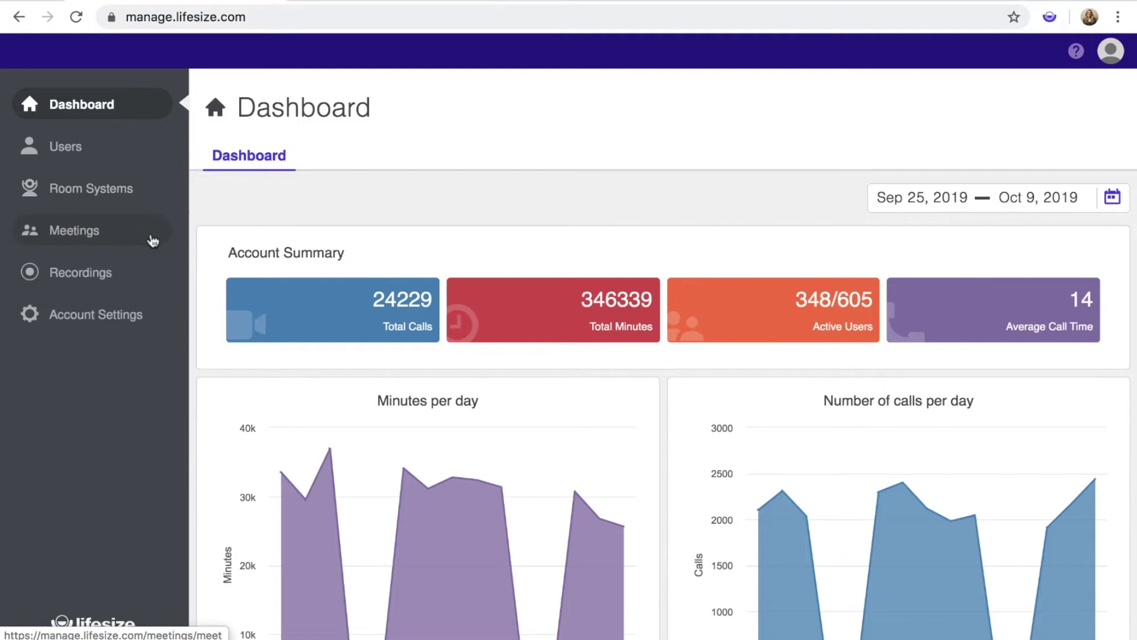
pyautogui.click(154, 151)
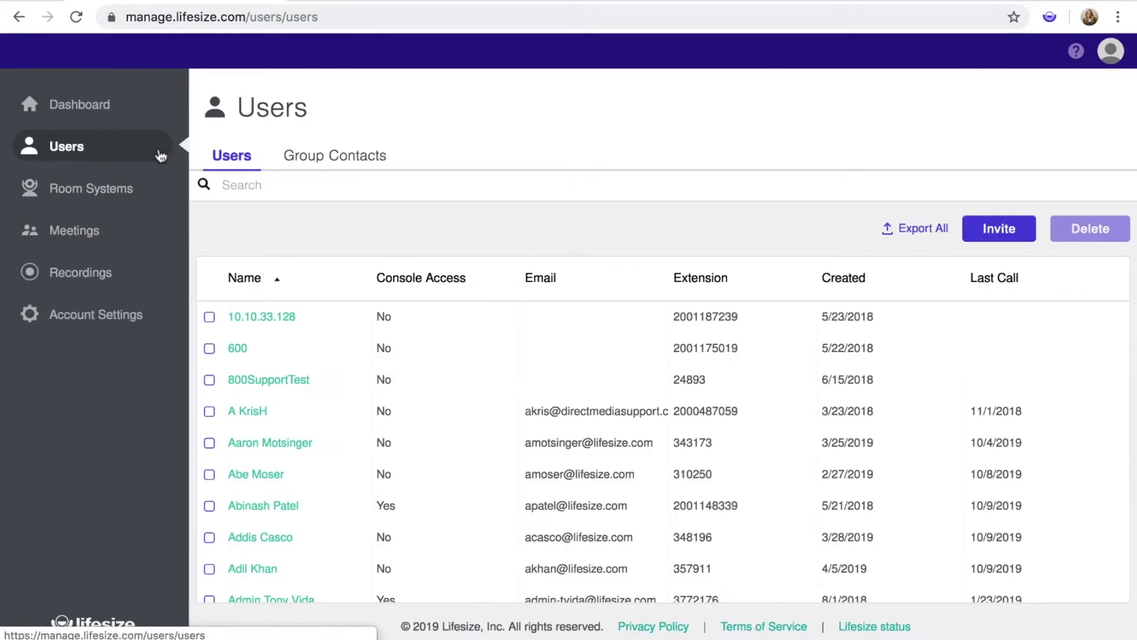
pyautogui.click(249, 183)
pyautogui.write('Sall')
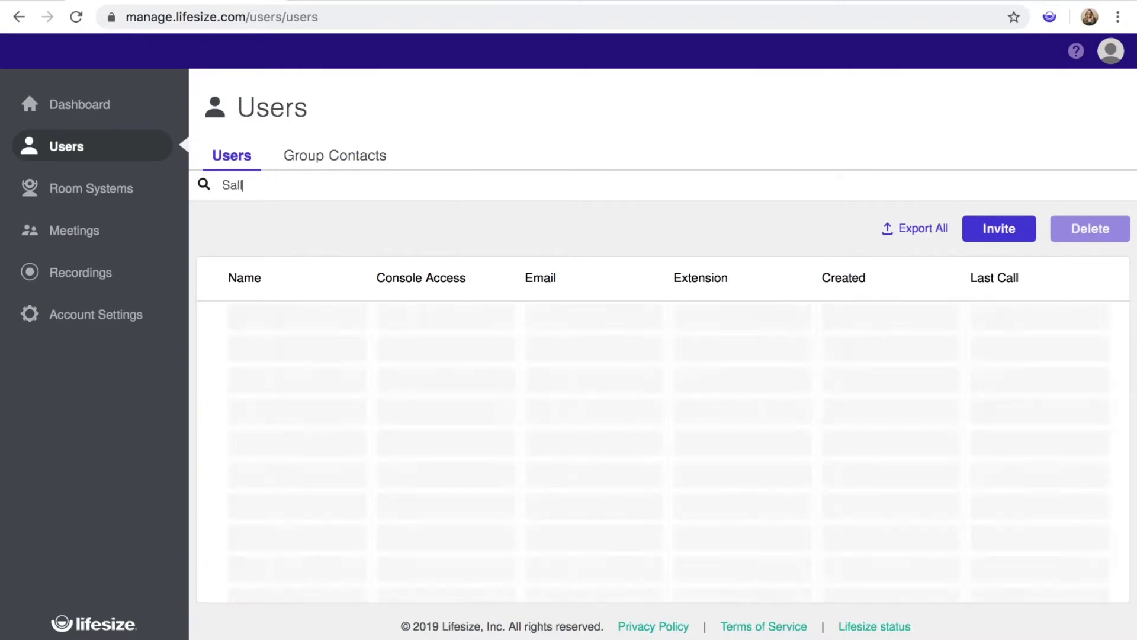
pyautogui.write('y Smith')
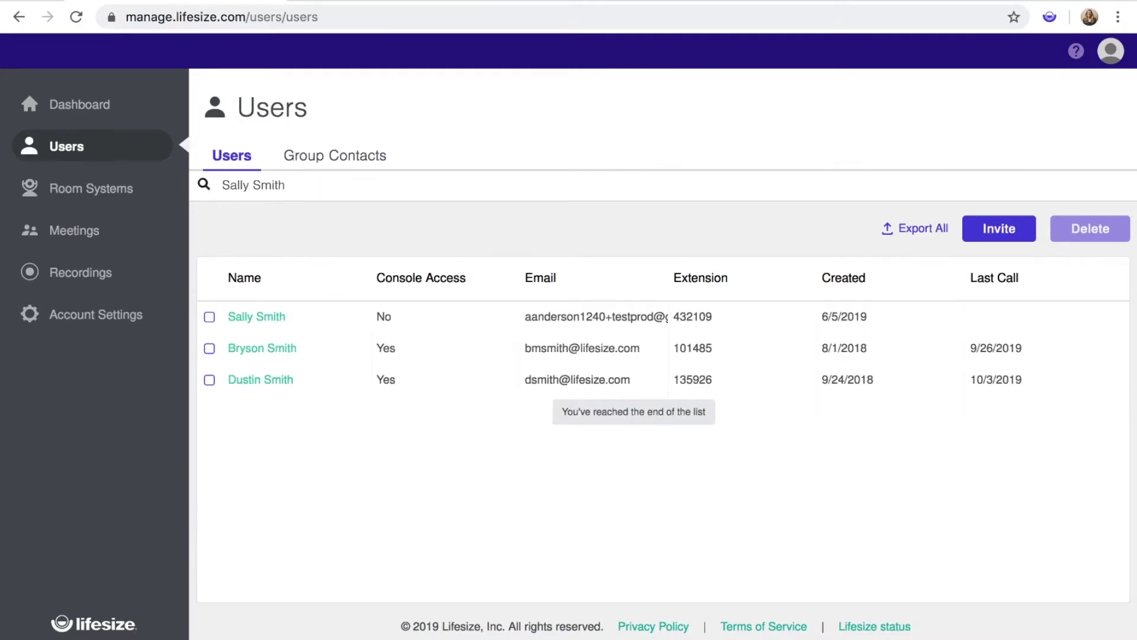
pyautogui.click(266, 317)
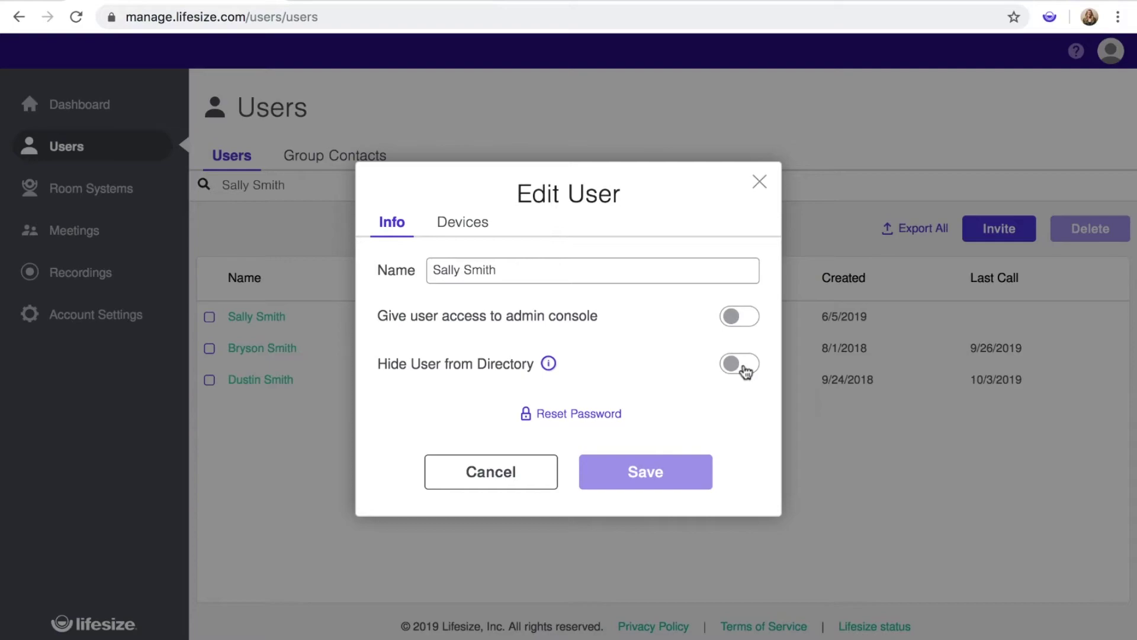
pyautogui.click(739, 365)
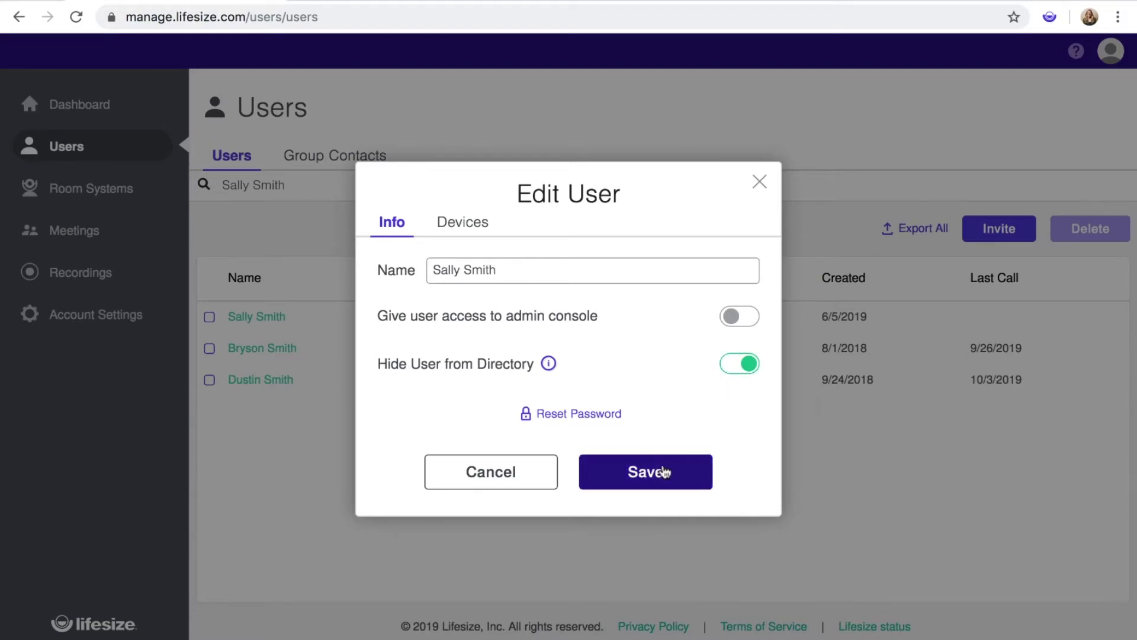
# - Search the web app directory for 'Sally Smith', which reports no matches
pyautogui.click(656, 475)
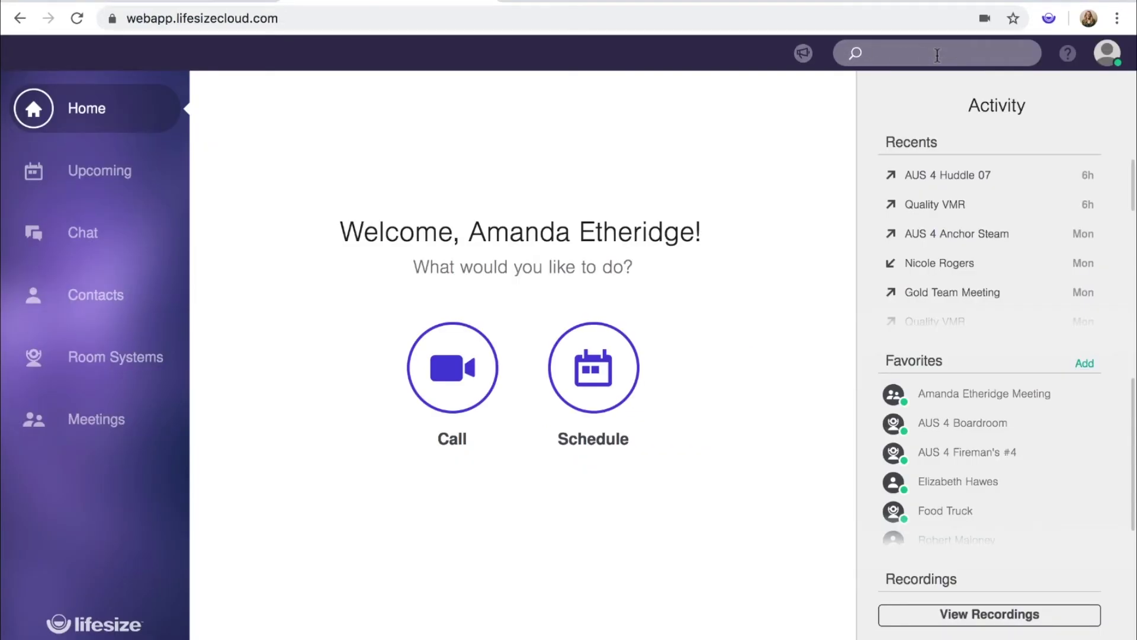
pyautogui.write('Sal')
pyautogui.write('ly')
pyautogui.write(' Smith')
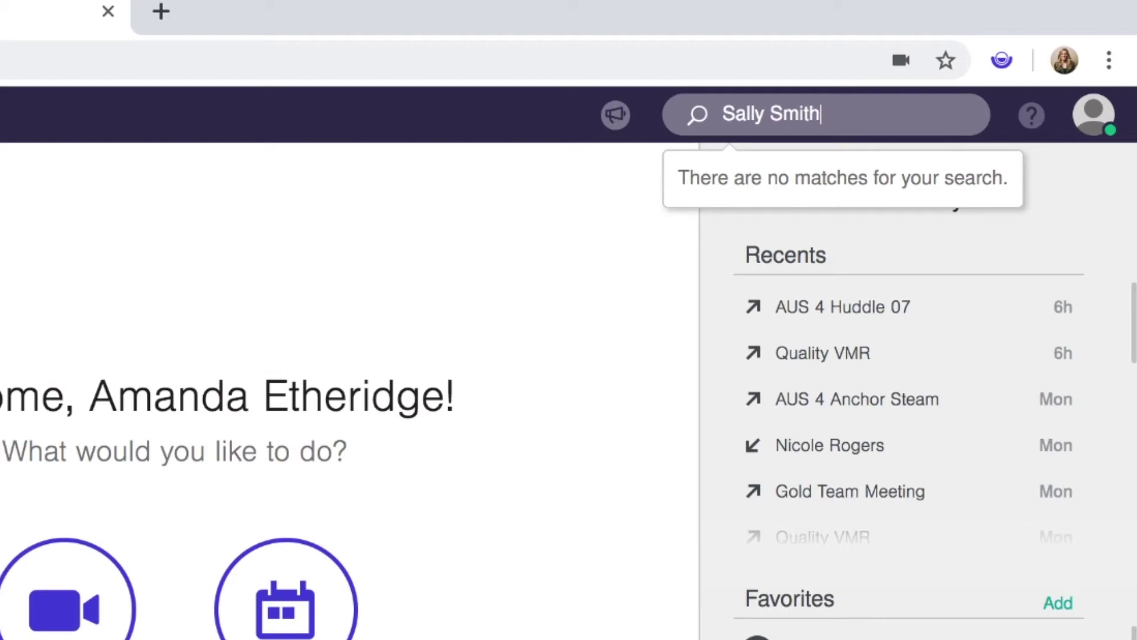